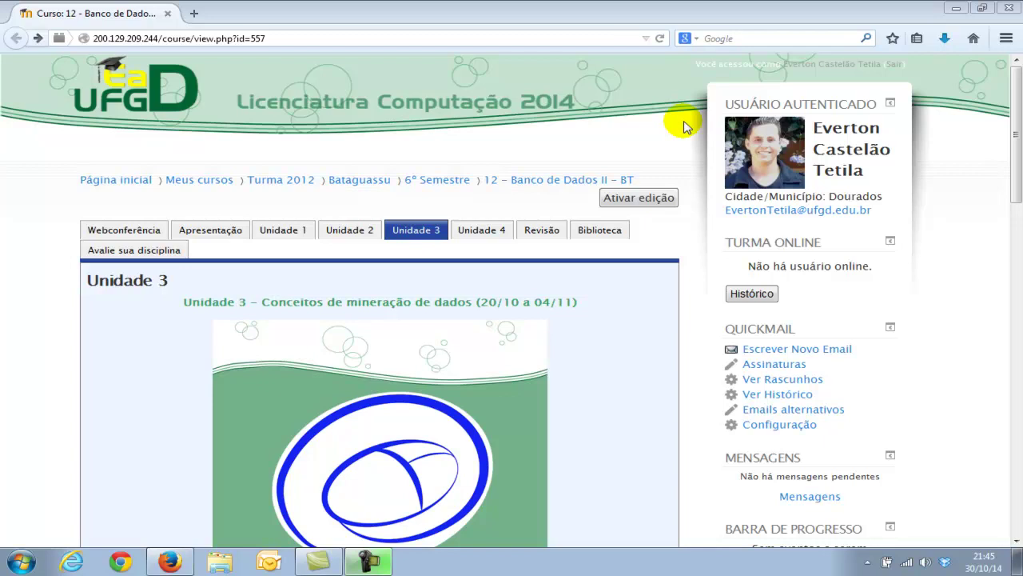
# Download "Weka 64 bits.exe" from the Weka folder in the course's Biblioteca.
pyautogui.click(599, 231)
pyautogui.scroll(-2, 267, 293)
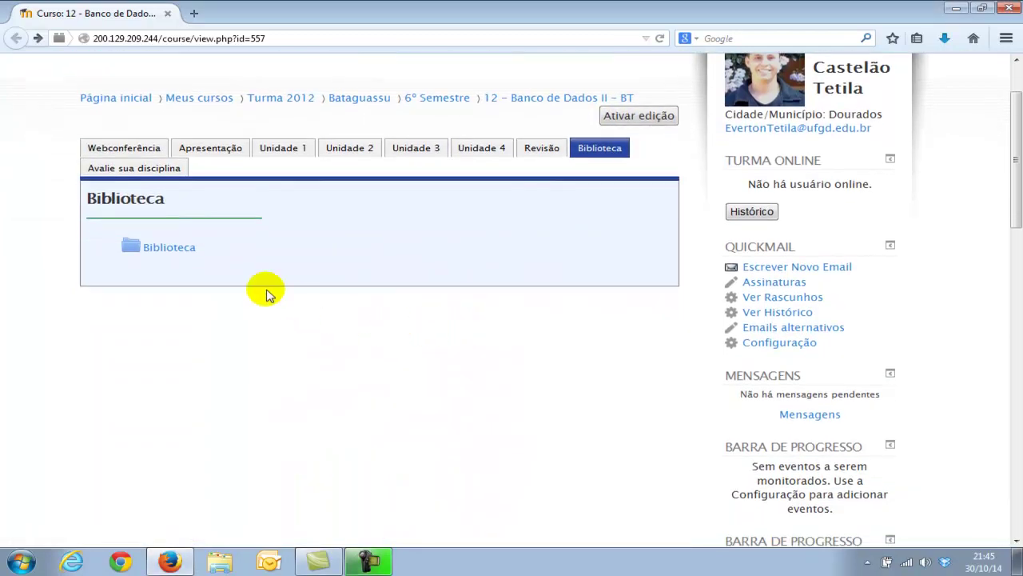
pyautogui.click(157, 254)
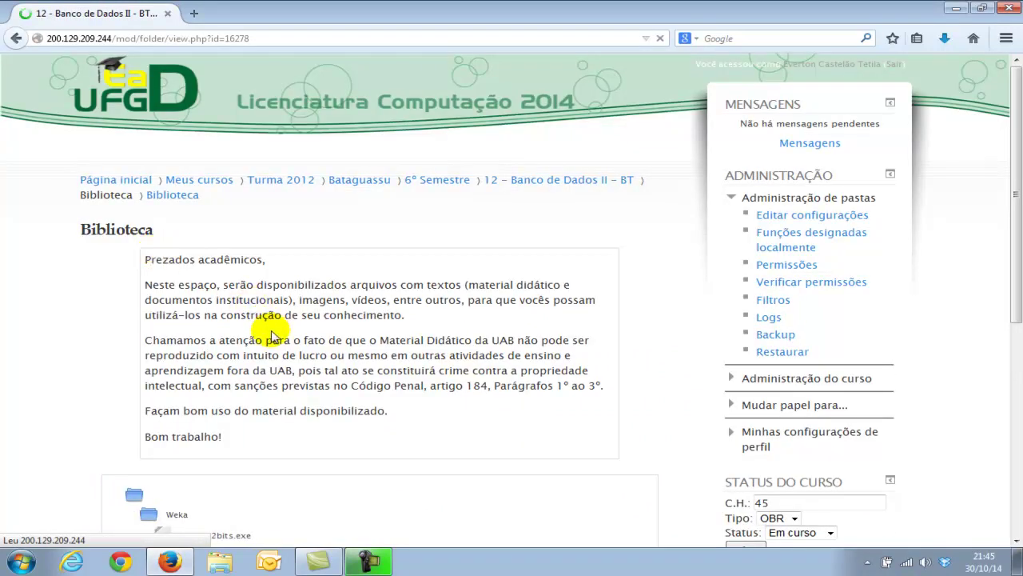
pyautogui.scroll(-4, 263, 320)
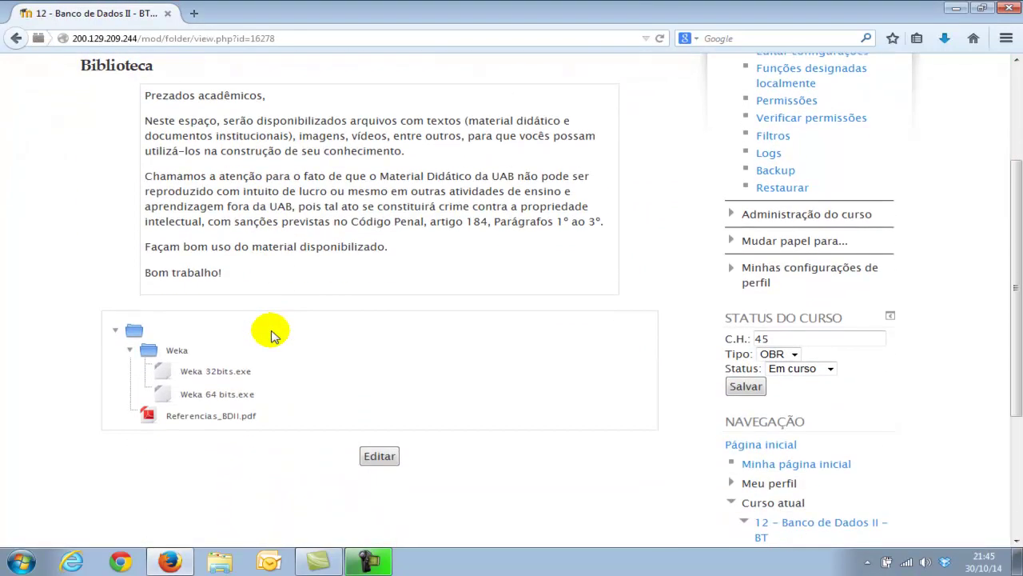
pyautogui.click(228, 399)
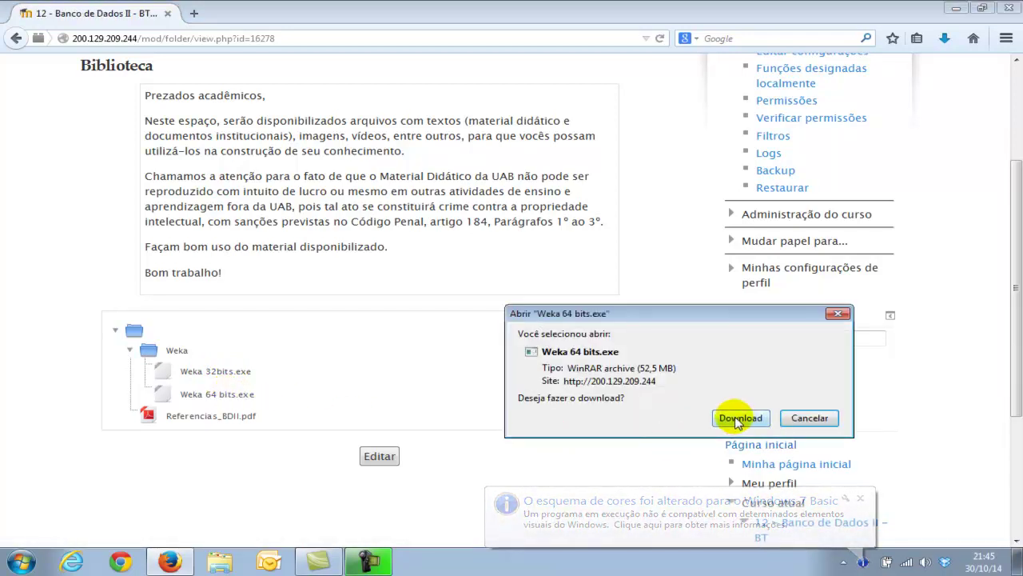
pyautogui.click(737, 421)
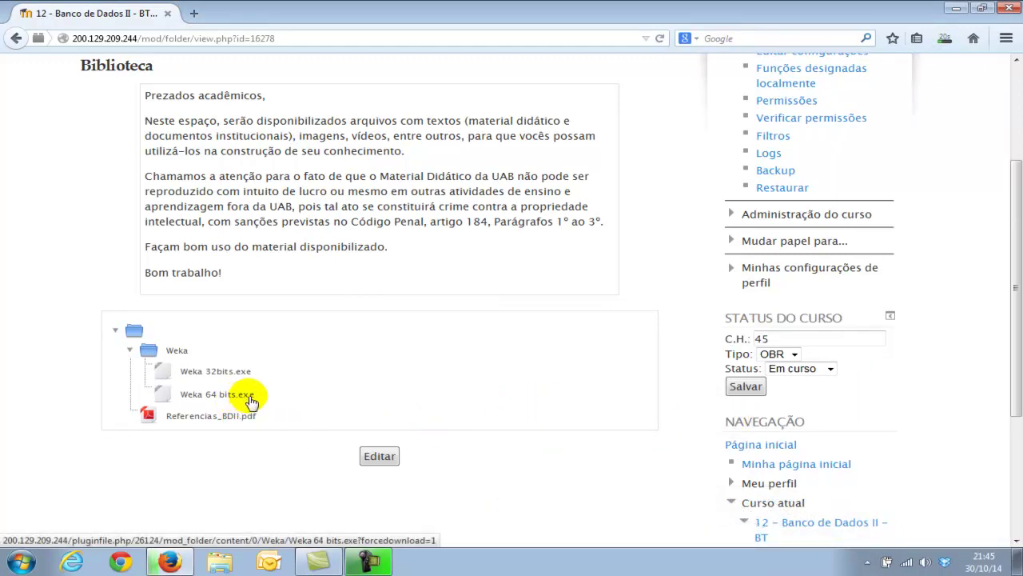
# Switch to Windows Explorer and run the Weka 64 bits installer from the Downloads folder, accepting the security warning.
pyautogui.click(220, 562)
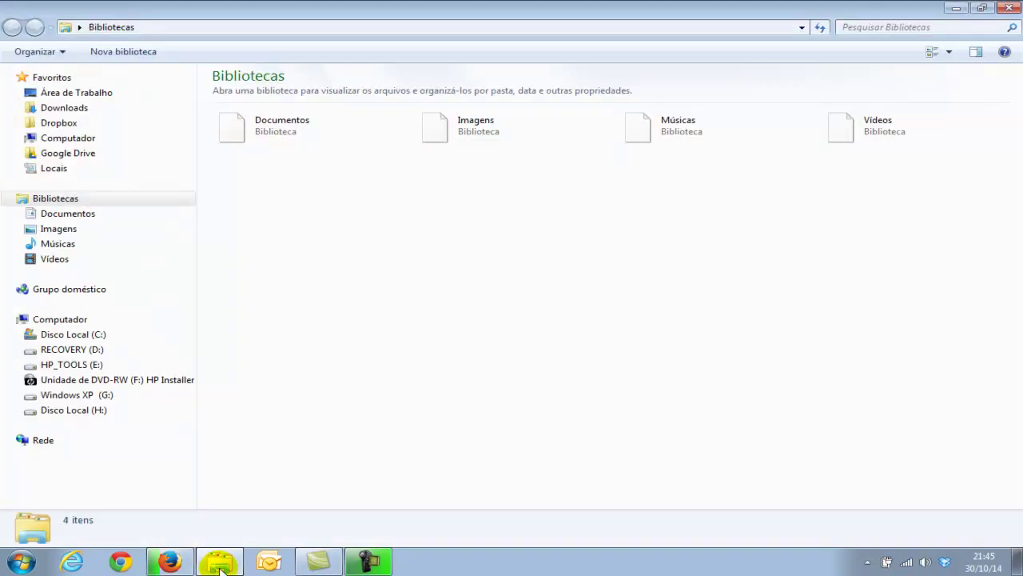
pyautogui.click(64, 111)
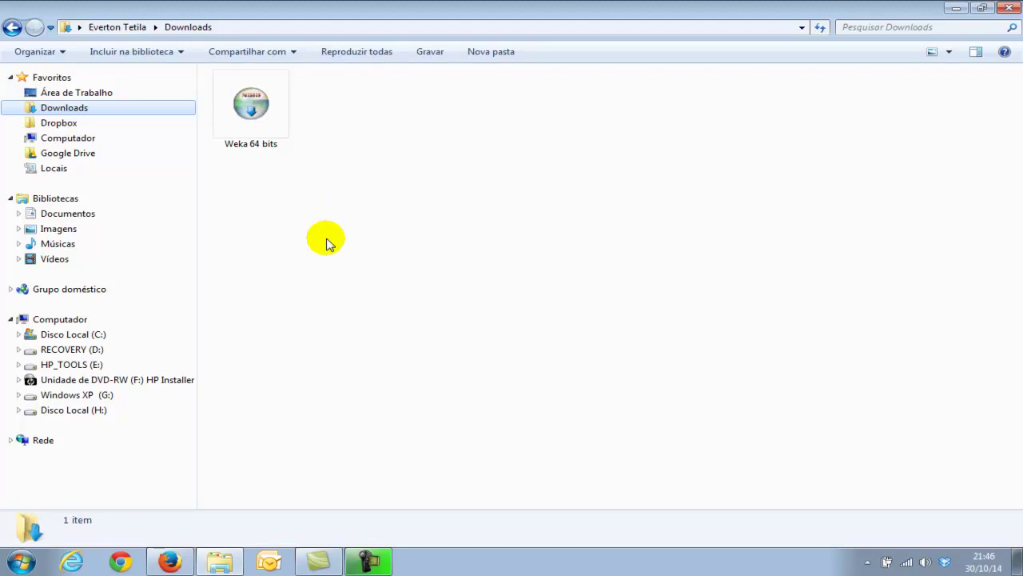
pyautogui.doubleClick(251, 104)
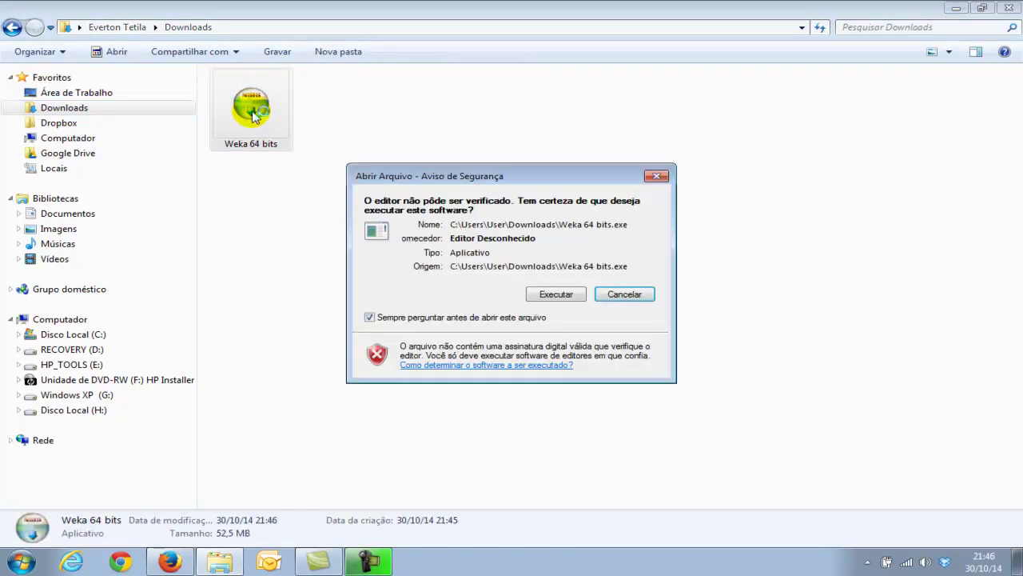
pyautogui.click(552, 296)
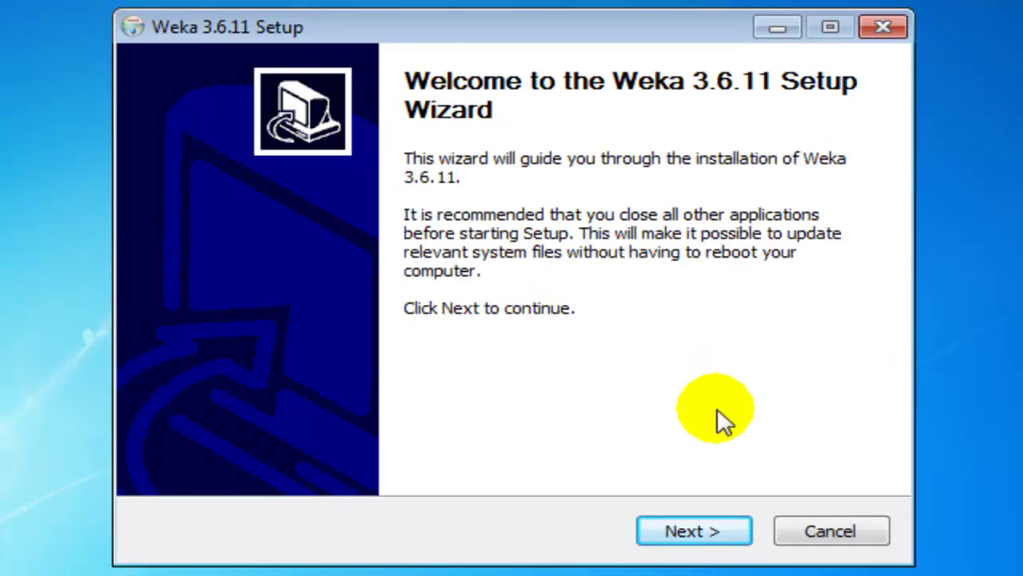
# Install Weka 3.6.11 with the Full install type, including Associate Files and Install JRE.
pyautogui.click(682, 528)
pyautogui.click(681, 531)
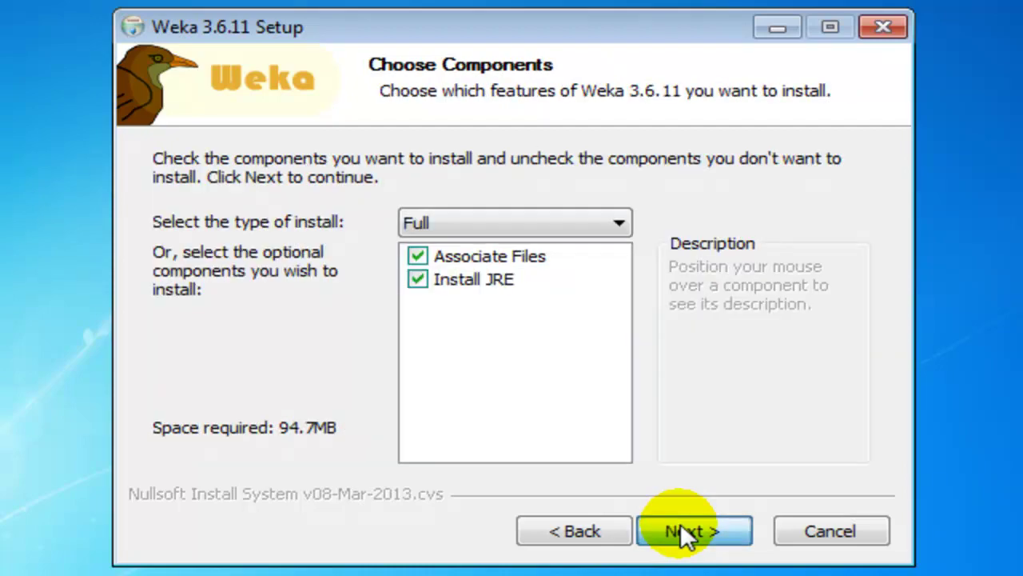
pyautogui.click(681, 531)
pyautogui.click(681, 531)
pyautogui.click(680, 528)
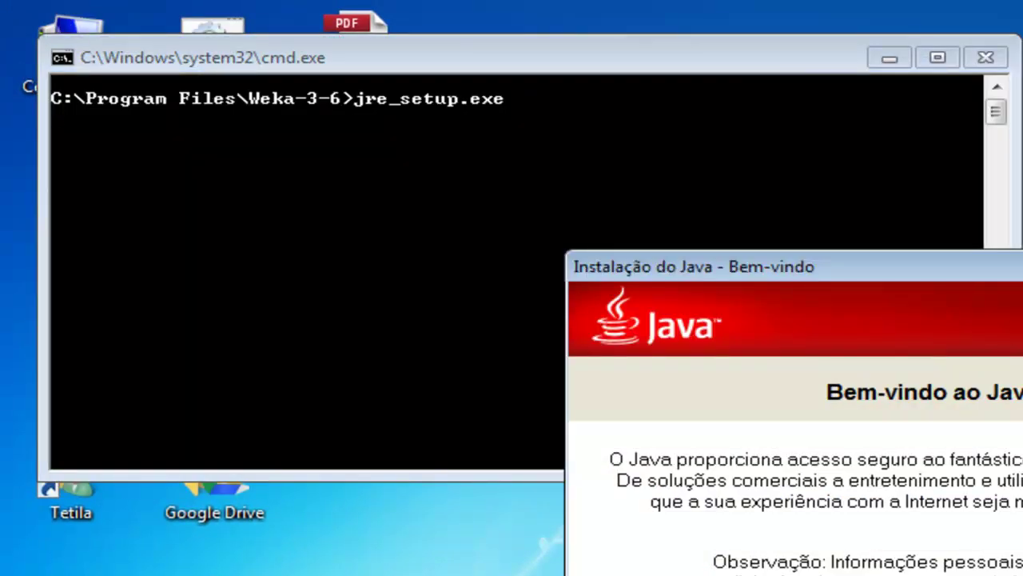
# Get past the Java setup, finish the Weka setup with Start Weka enabled, and open the Weka Explorer.
pyautogui.click(1009, 572)
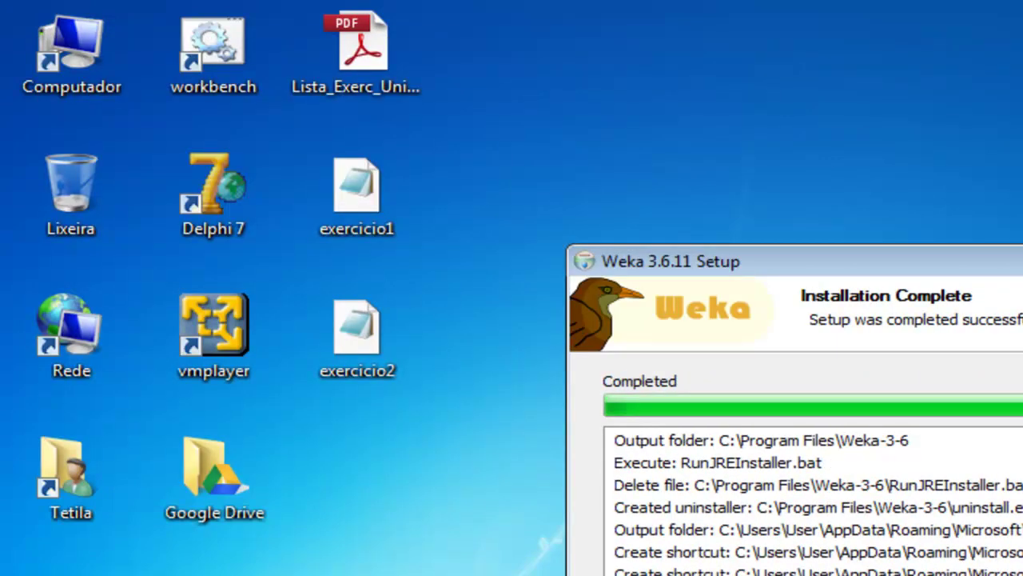
pyautogui.press('Return')
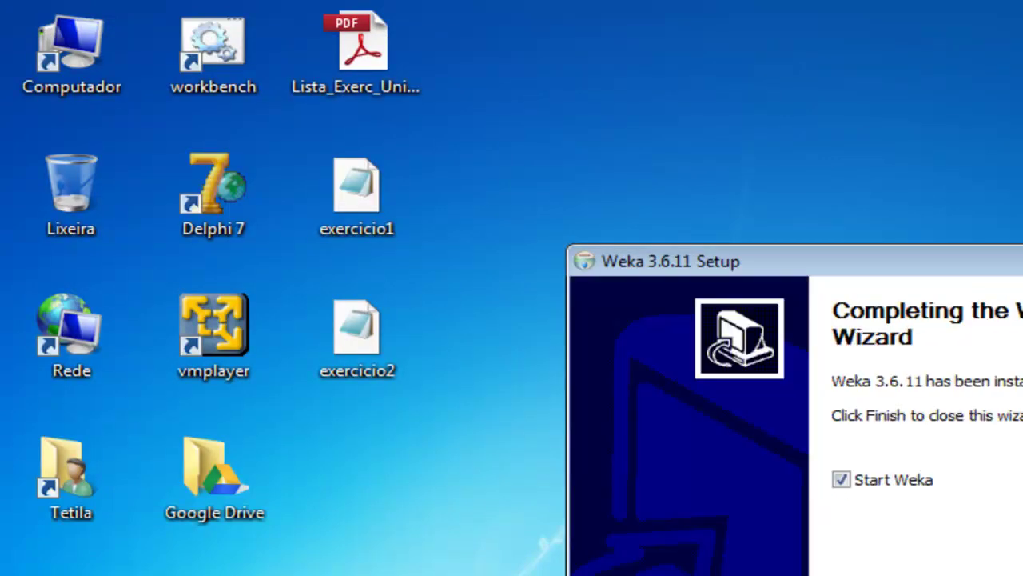
pyautogui.press('Return')
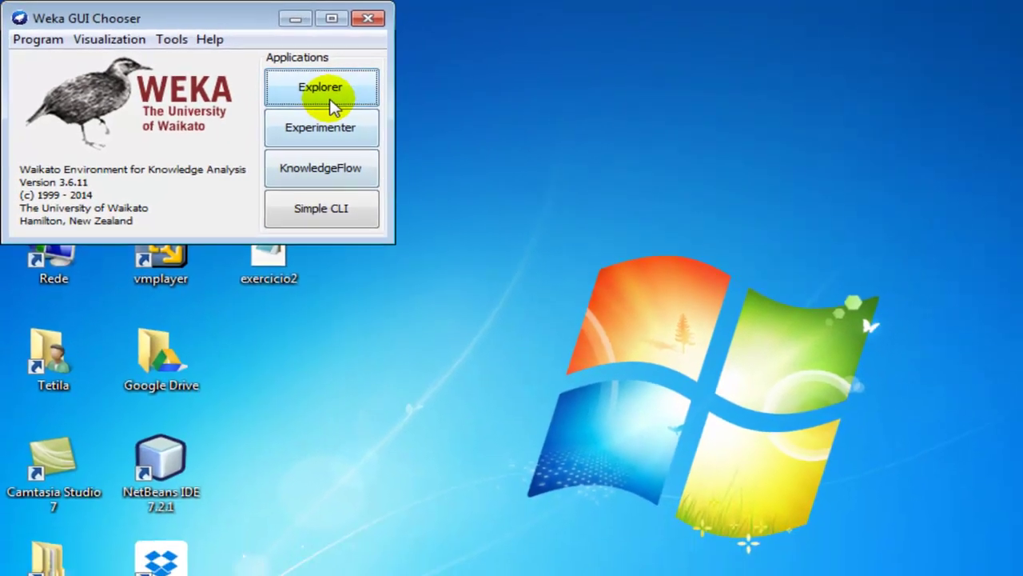
pyautogui.click(326, 87)
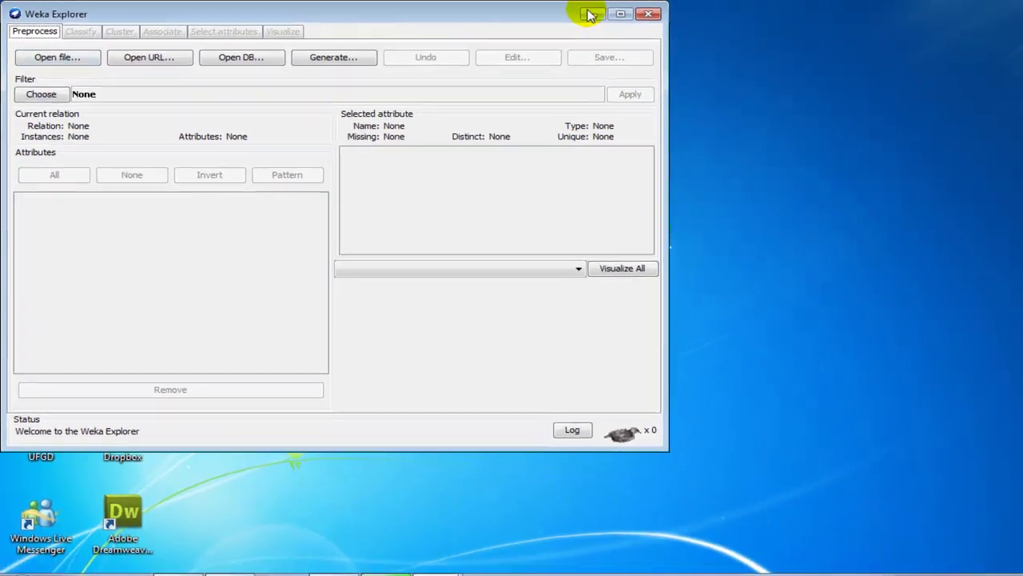
# Minimize the Weka windows and examine the relation, attributes and data rows of the exercicio1 desktop file in Notepad.
pyautogui.click(588, 14)
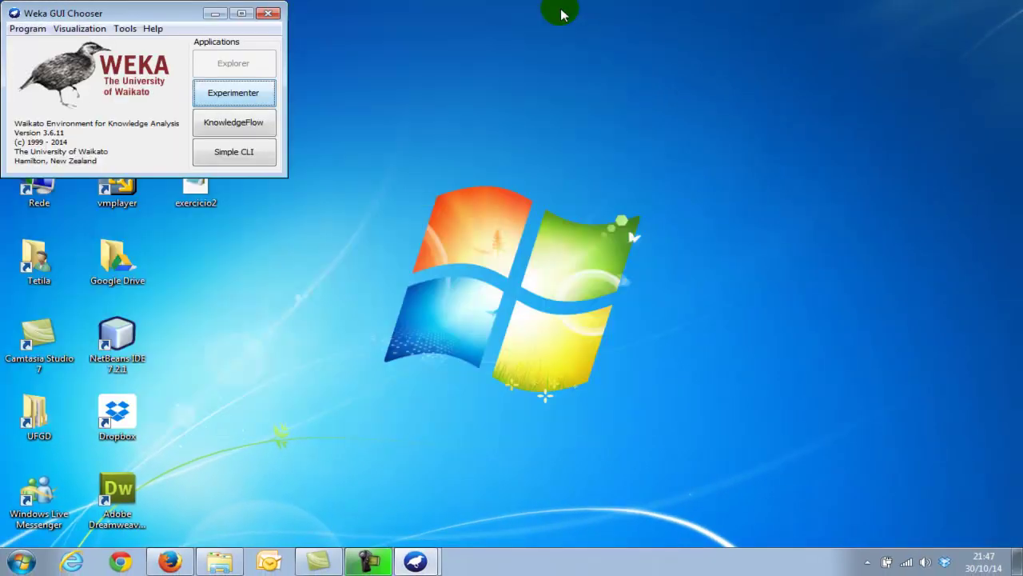
pyautogui.click(224, 16)
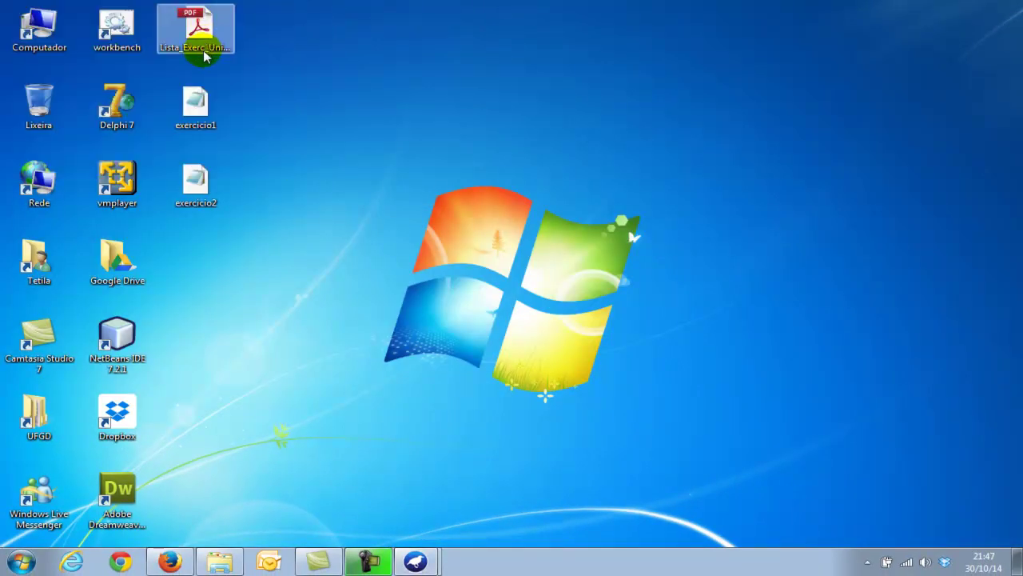
pyautogui.doubleClick(195, 103)
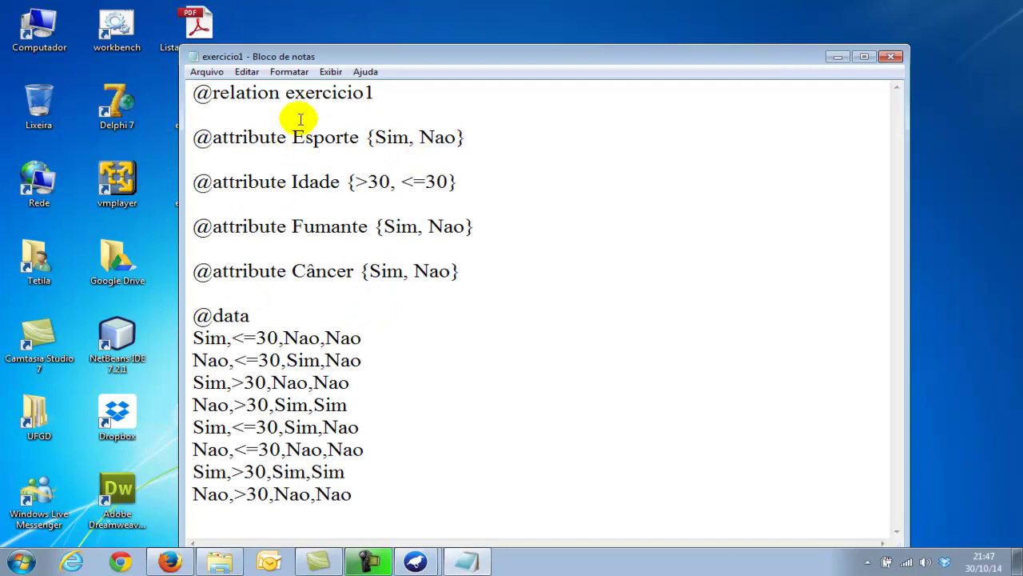
pyautogui.click(893, 59)
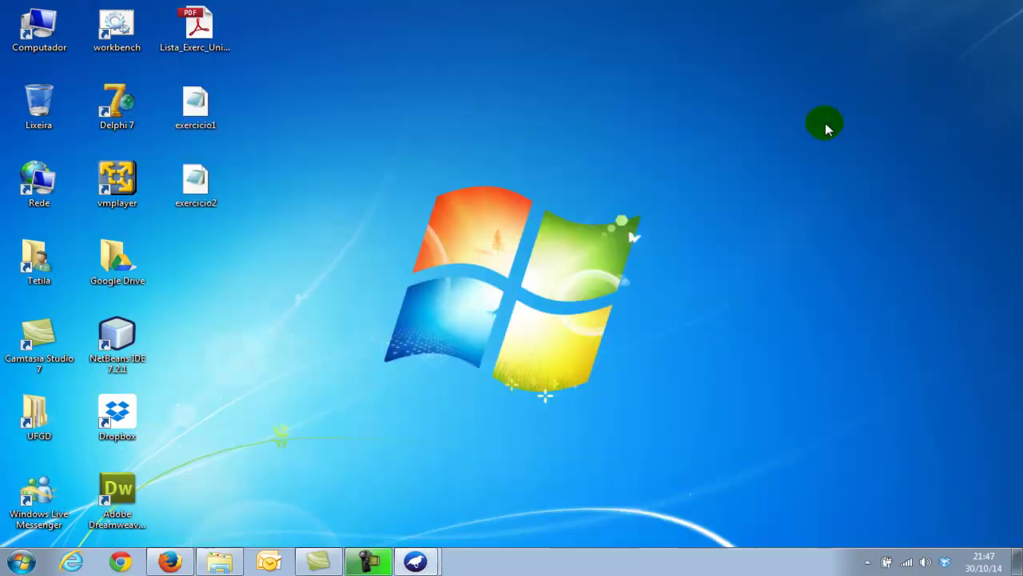
# Return to Weka Explorer and load the exercicio1 ARFF file from the desktop (Área de Trabalho).
pyautogui.moveTo(418, 569)
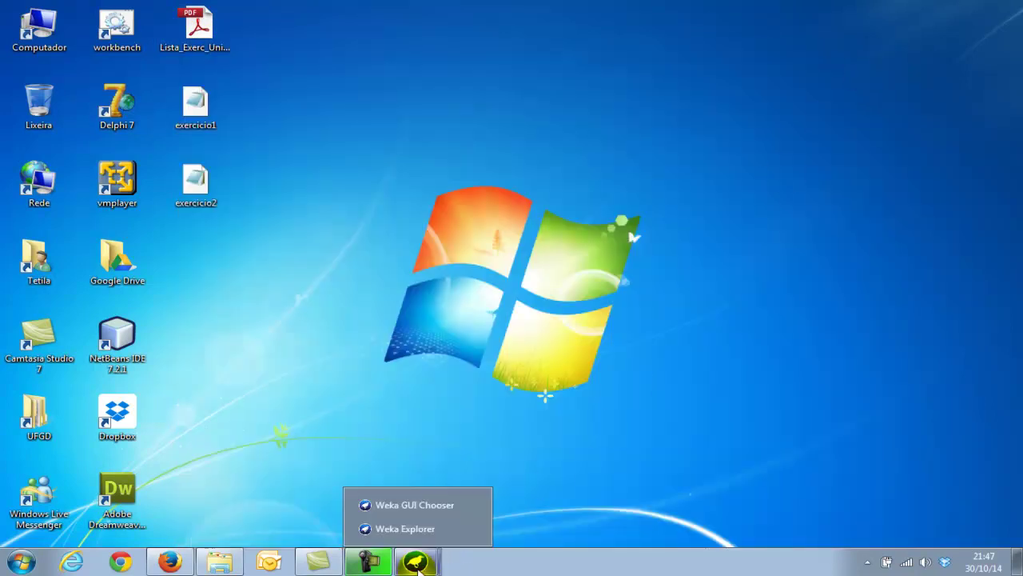
pyautogui.click(405, 529)
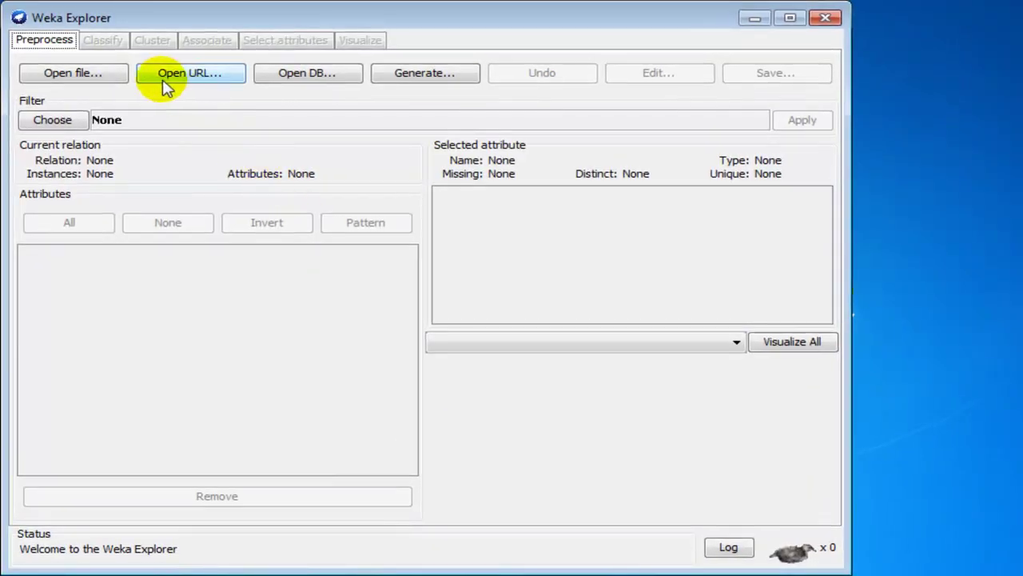
pyautogui.click(69, 83)
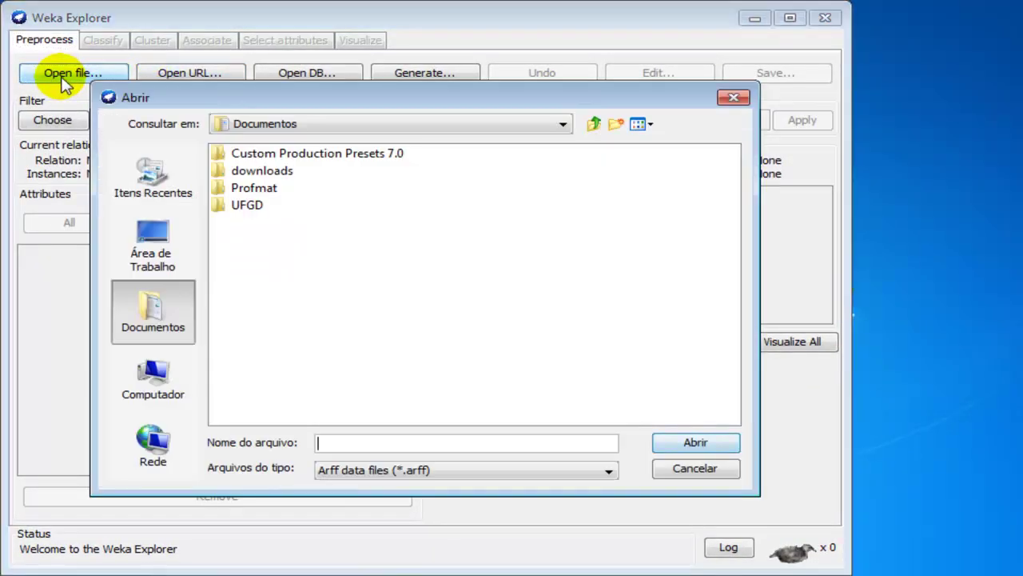
pyautogui.click(160, 241)
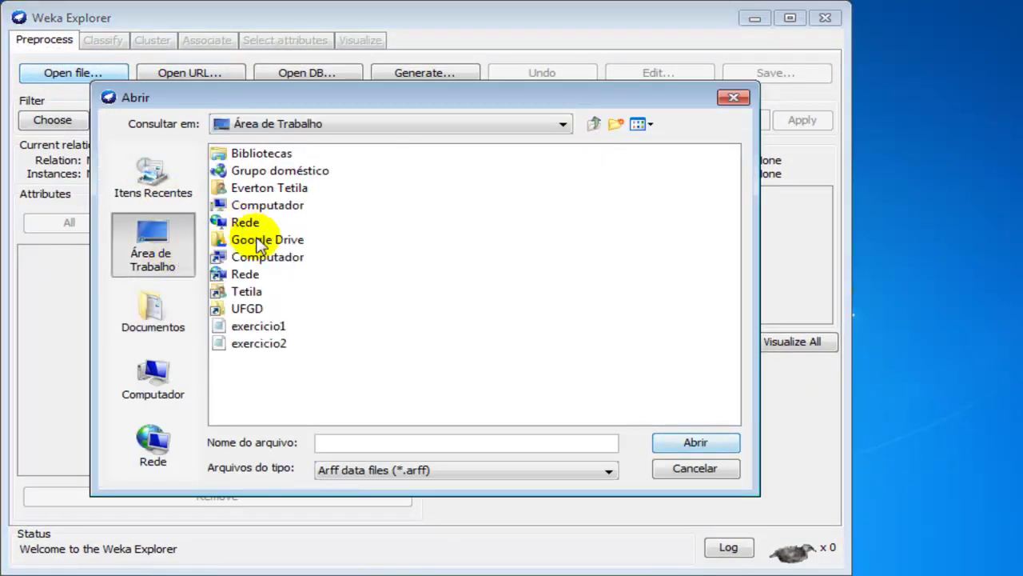
pyautogui.doubleClick(272, 326)
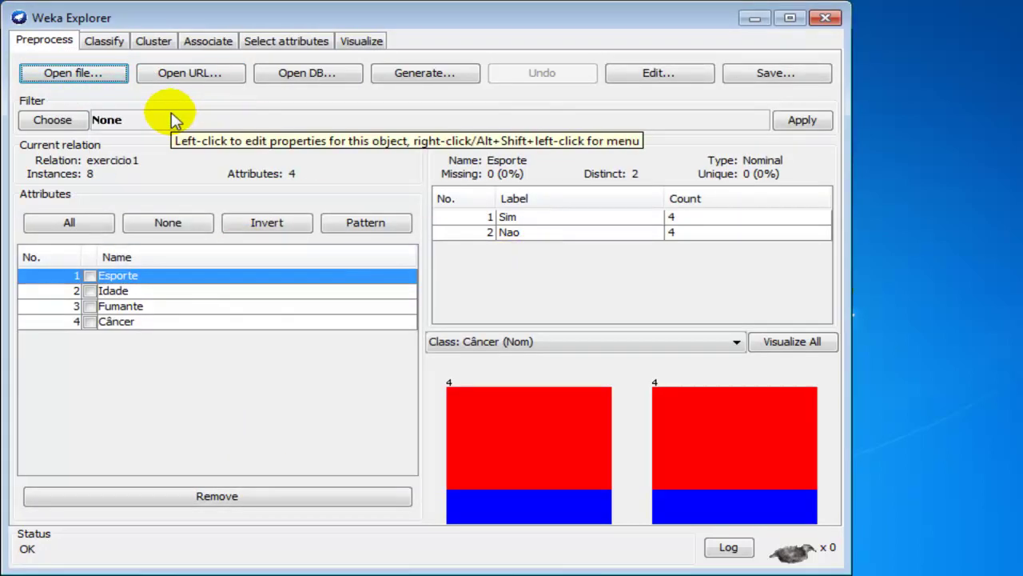
# Choose the Id3 classifier from the trees group for classifying the loaded data.
pyautogui.click(96, 44)
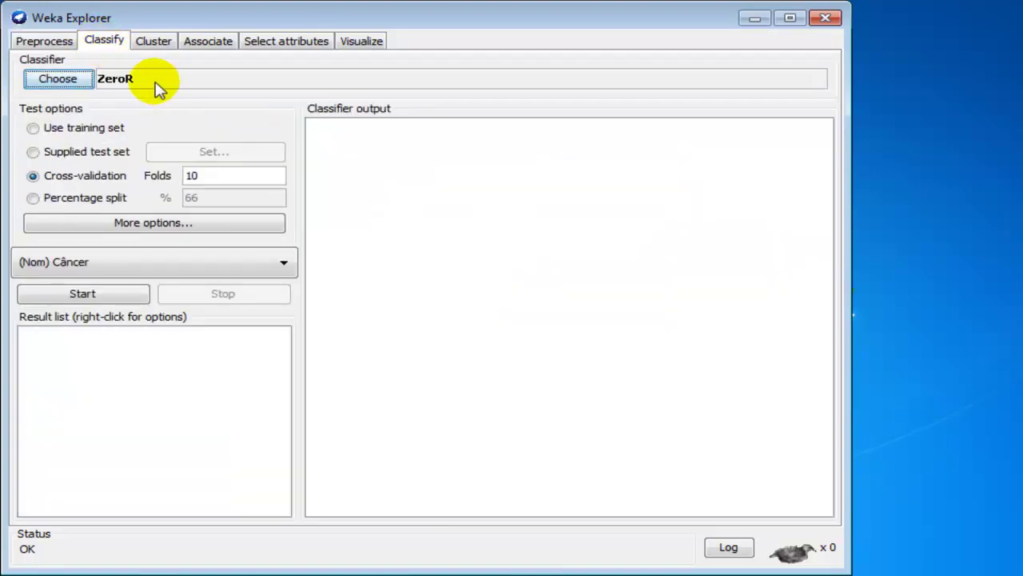
pyautogui.click(72, 80)
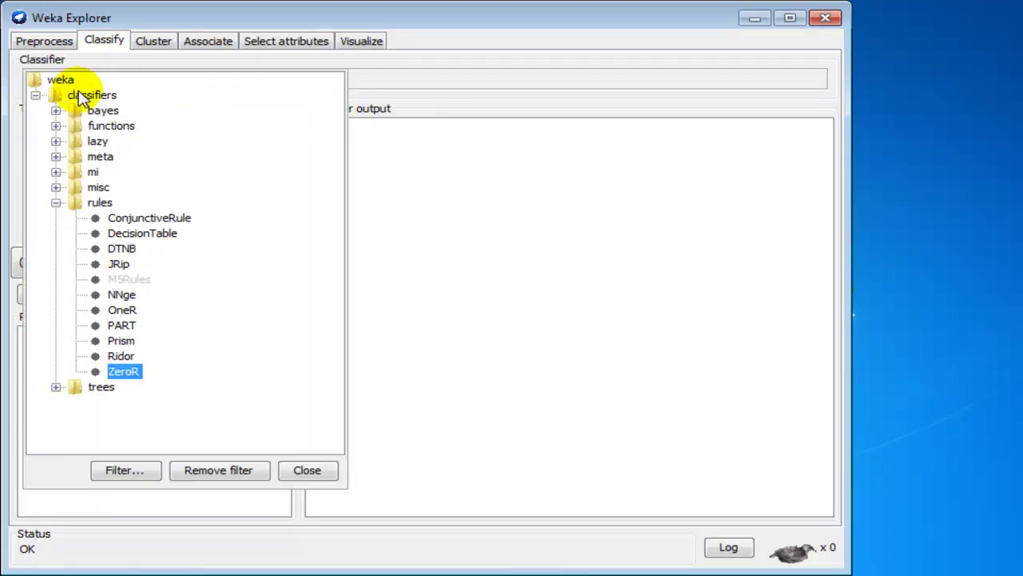
pyautogui.click(55, 203)
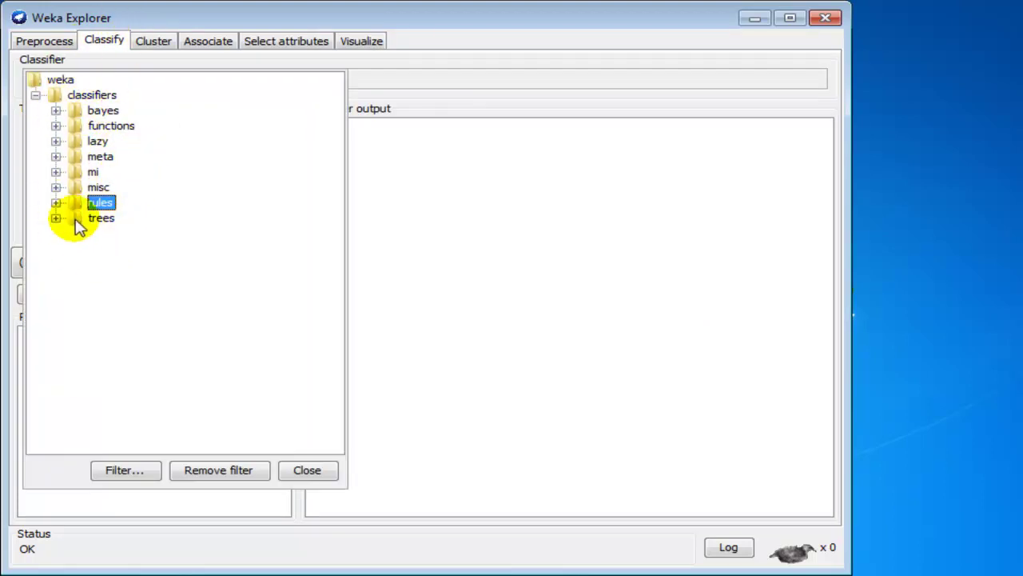
pyautogui.click(55, 218)
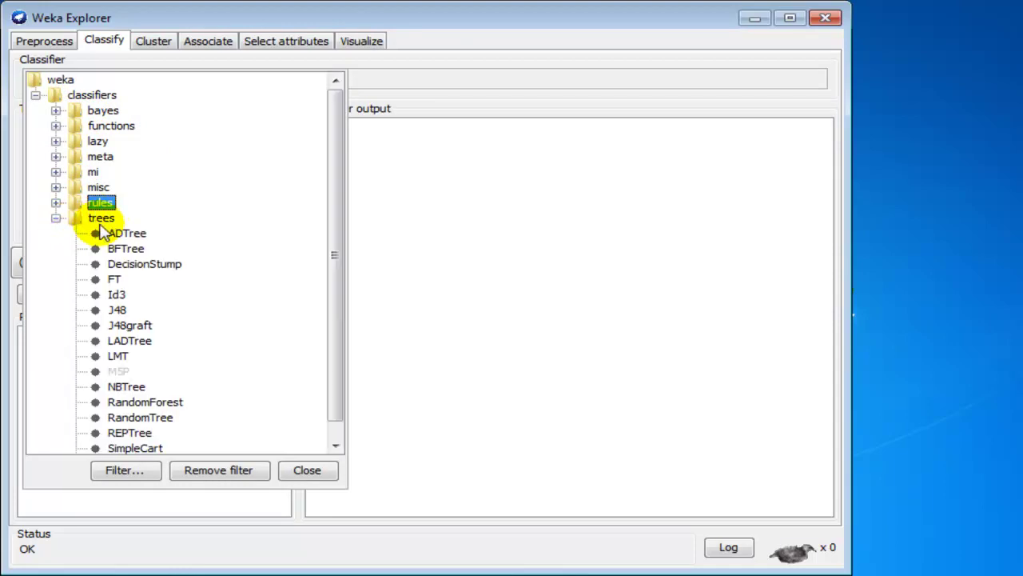
pyautogui.click(116, 294)
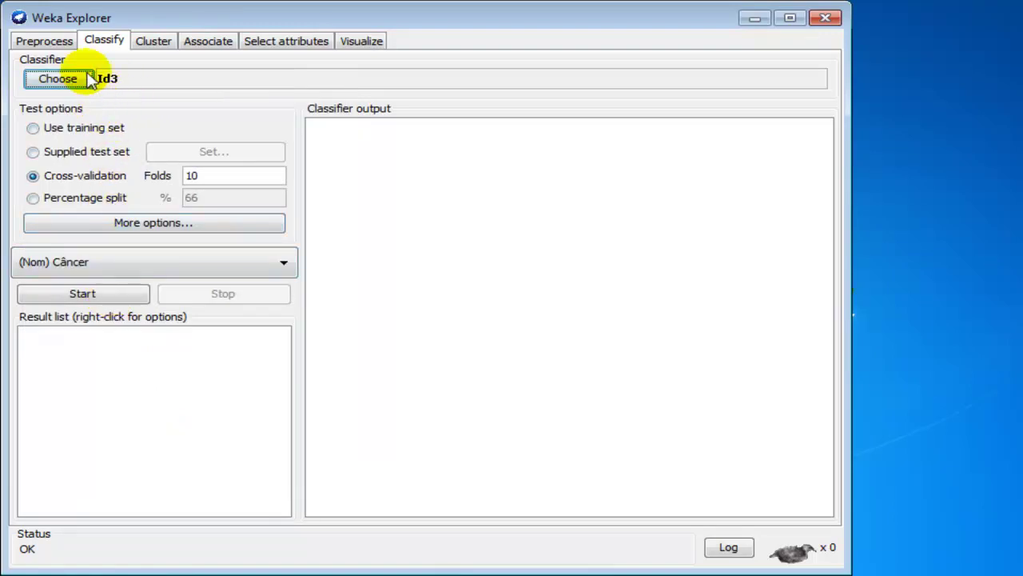
# Run the Id3 classifier on the Câncer class using the training set, and review the output from its beginning.
pyautogui.click(32, 129)
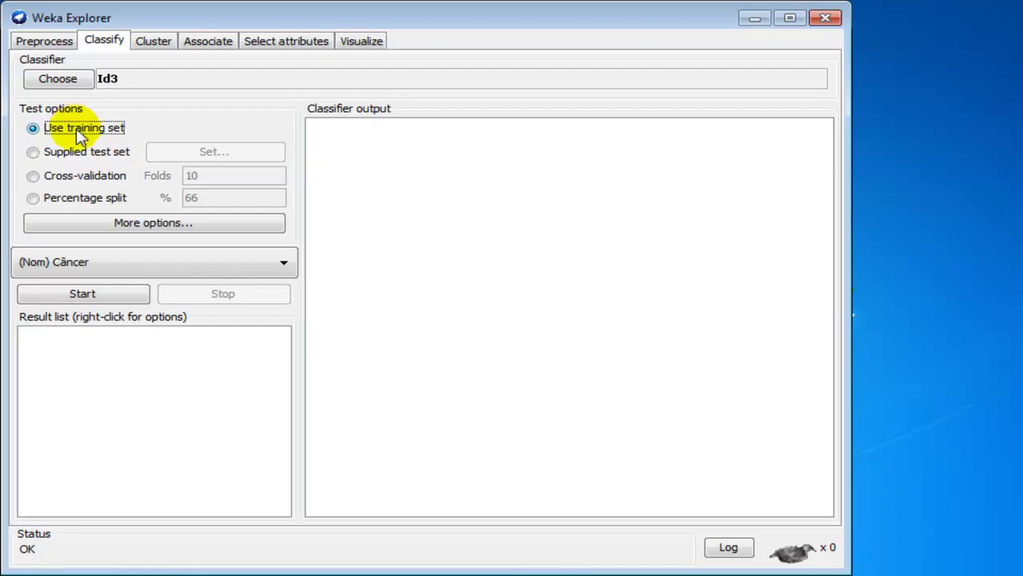
pyautogui.click(107, 301)
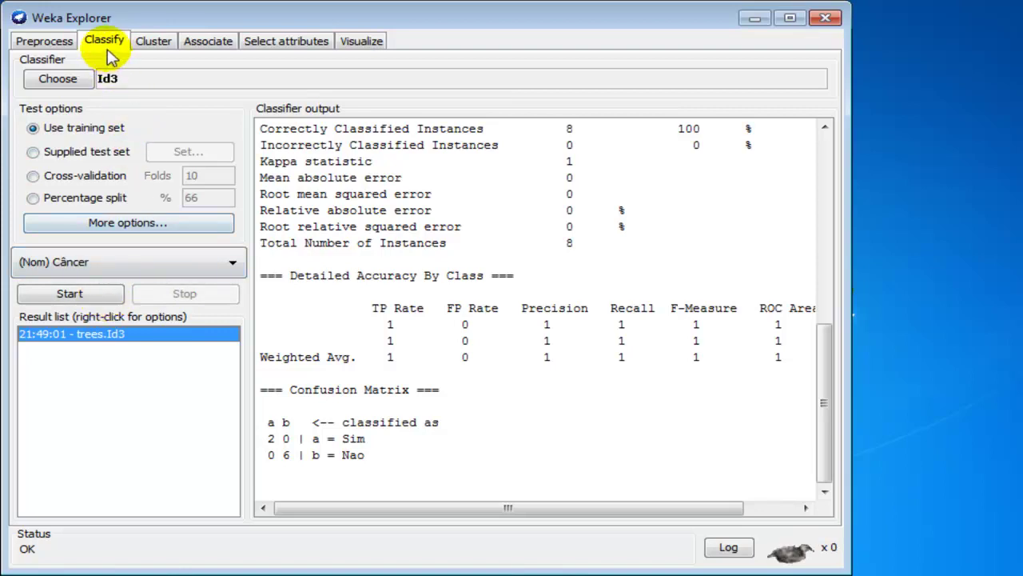
pyautogui.moveTo(823, 342); pyautogui.dragTo(821, 145)
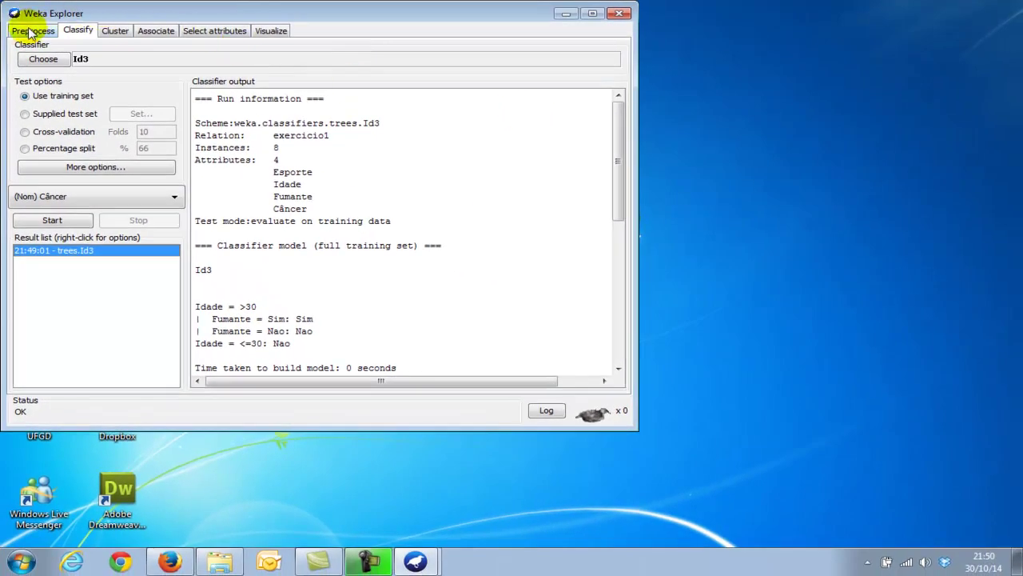
# Minimize Weka Explorer, open Lista_Exerc_Unid_3.pdf from the desktop, and examine the exercise 1 statement and its table.
pyautogui.click(31, 30)
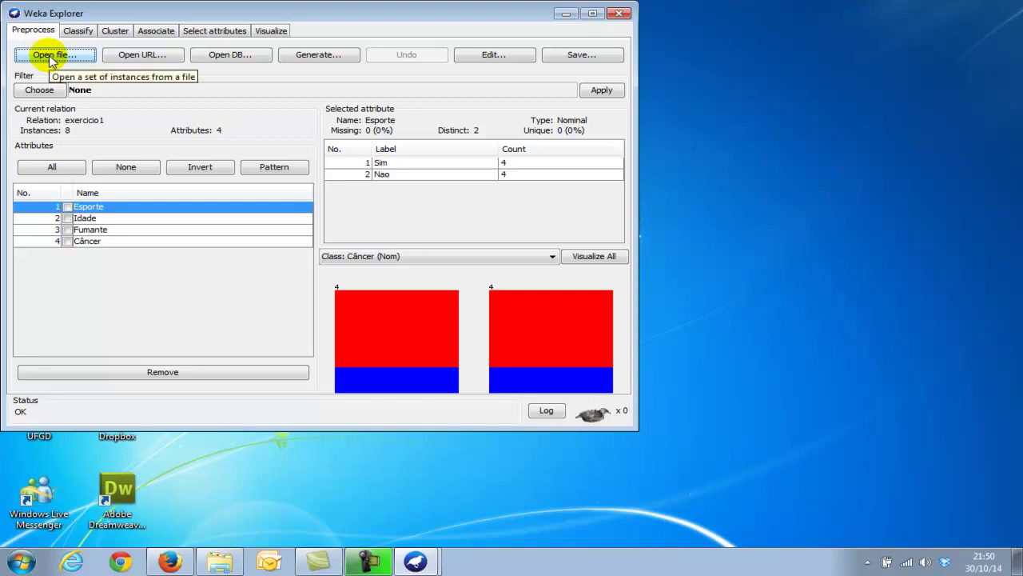
pyautogui.click(566, 14)
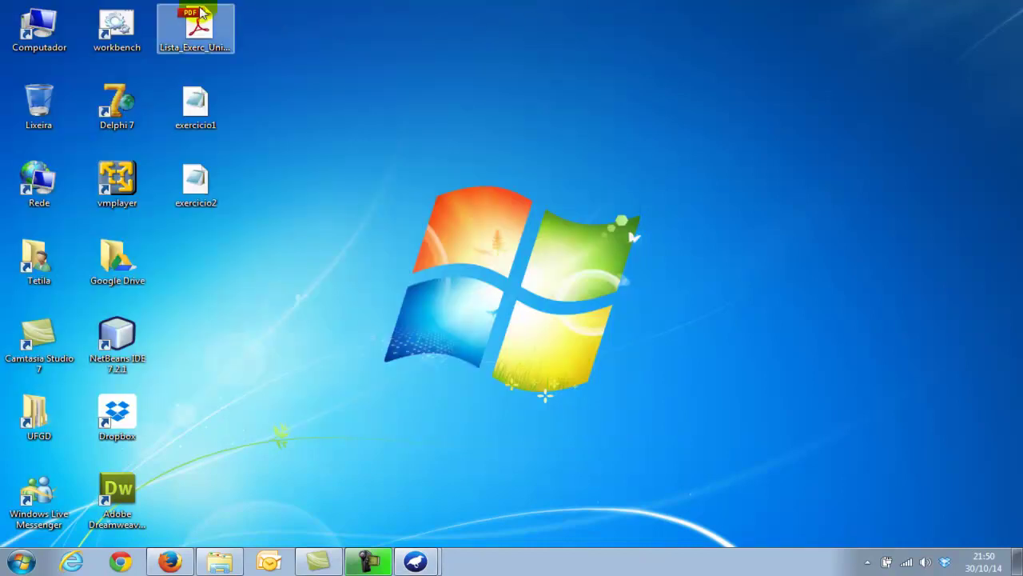
pyautogui.doubleClick(196, 28)
pyautogui.scroll(-10, 508, 314)
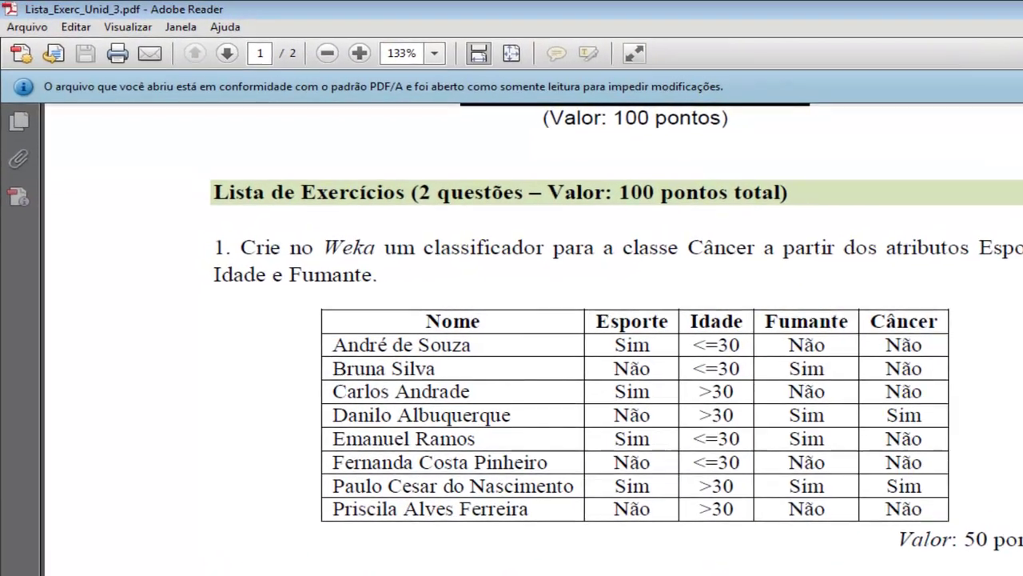
# Review the Id3 tree in Weka Explorer, and examine the exercise 2 statement and transaction table in Lista_Exerc_Unid_3.pdf.
pyautogui.hotkey('alt', 'Tab')
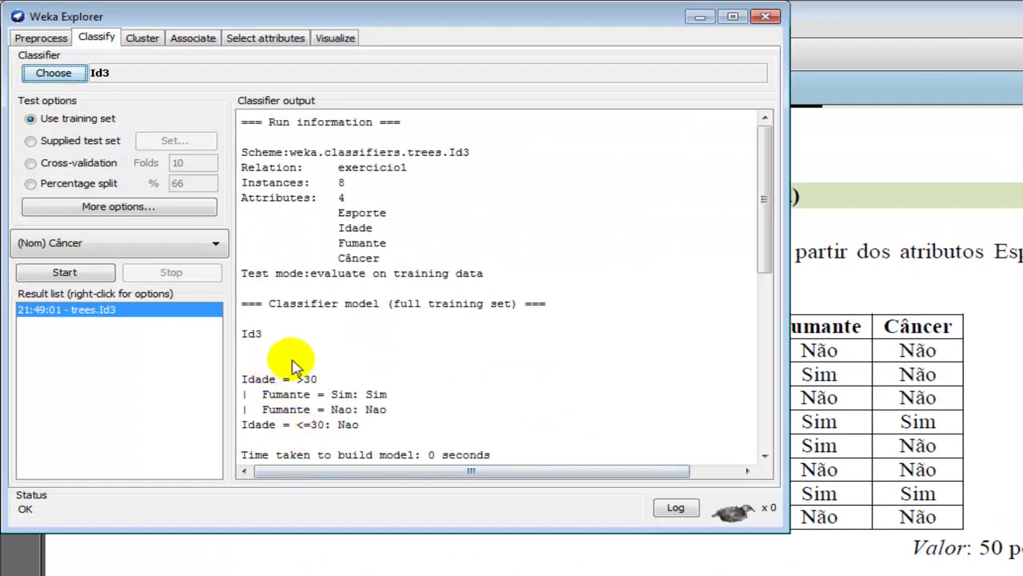
pyautogui.moveTo(472, 18); pyautogui.dragTo(475, 53)
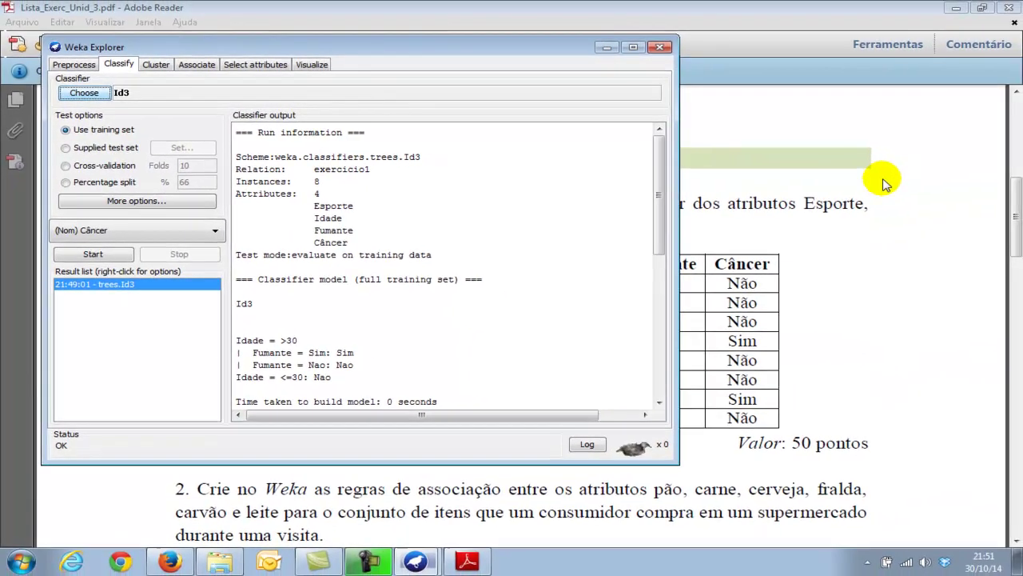
pyautogui.click(880, 178)
pyautogui.scroll(-4, 766, 240)
pyautogui.scroll(-2, 765, 240)
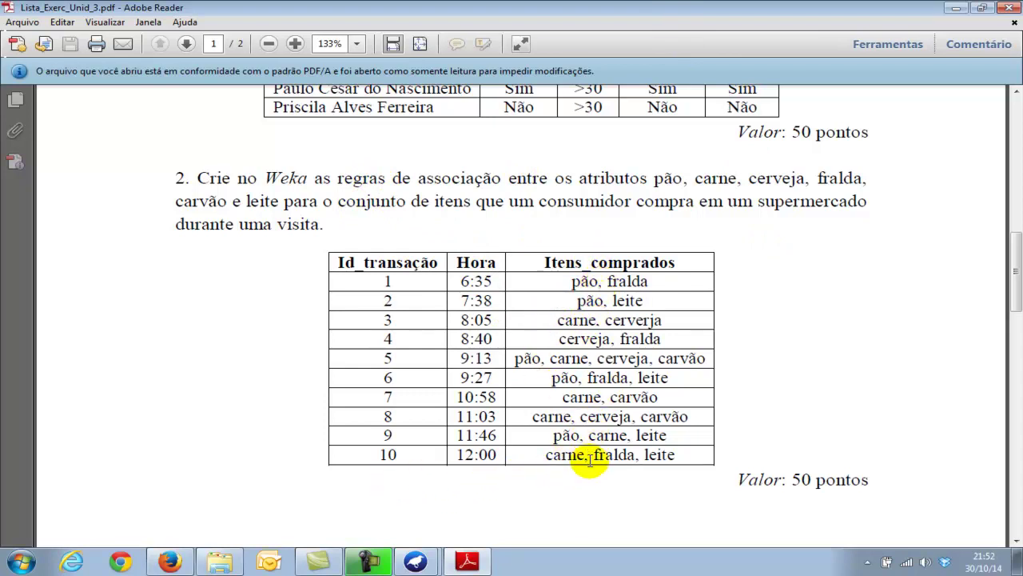
# Minimize the PDF and load the exercicio2 ARFF file with the Transacoes relation into Weka Explorer.
pyautogui.click(957, 8)
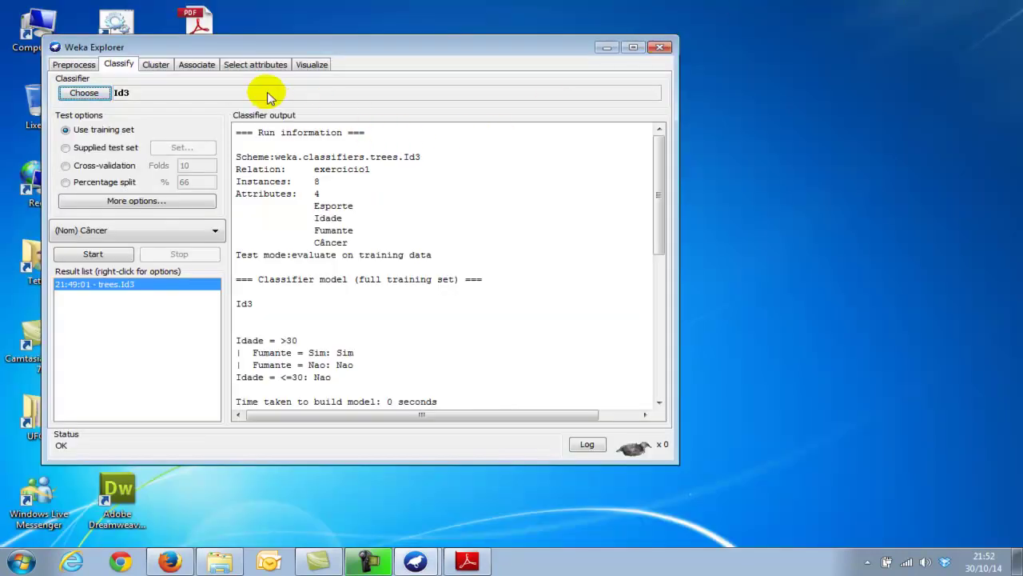
pyautogui.click(73, 64)
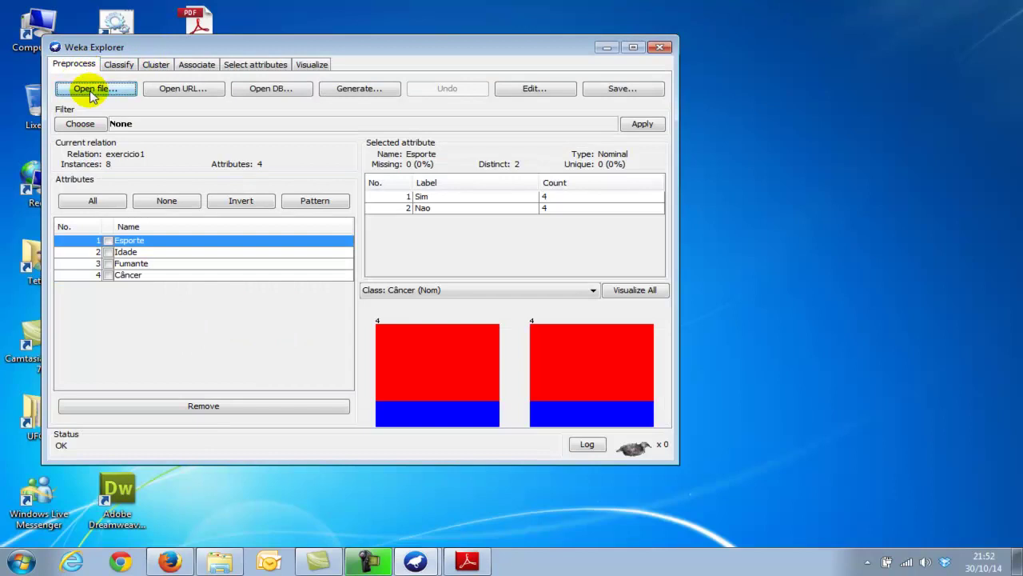
pyautogui.click(91, 89)
pyautogui.click(233, 292)
pyautogui.doubleClick(234, 292)
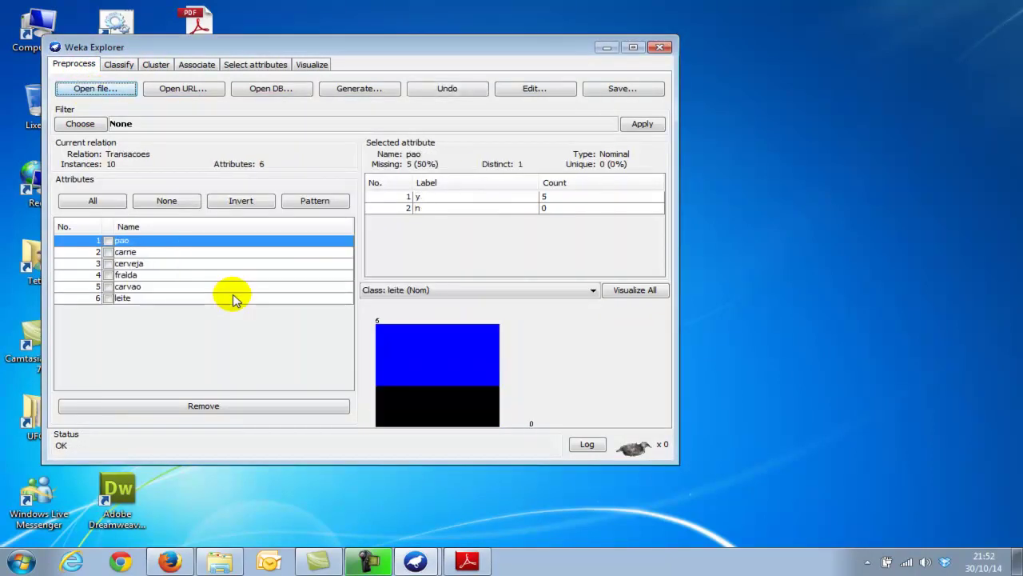
# Minimize Weka Explorer, open exercicio2 from the desktop in Notepad to examine its attributes and data, and minimize it.
pyautogui.click(607, 47)
pyautogui.doubleClick(196, 184)
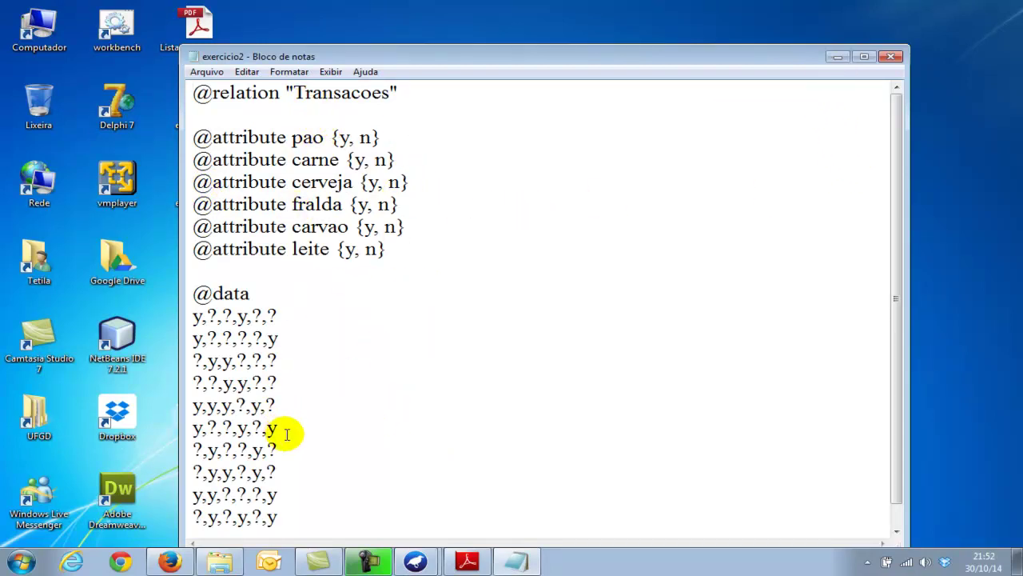
pyautogui.click(836, 60)
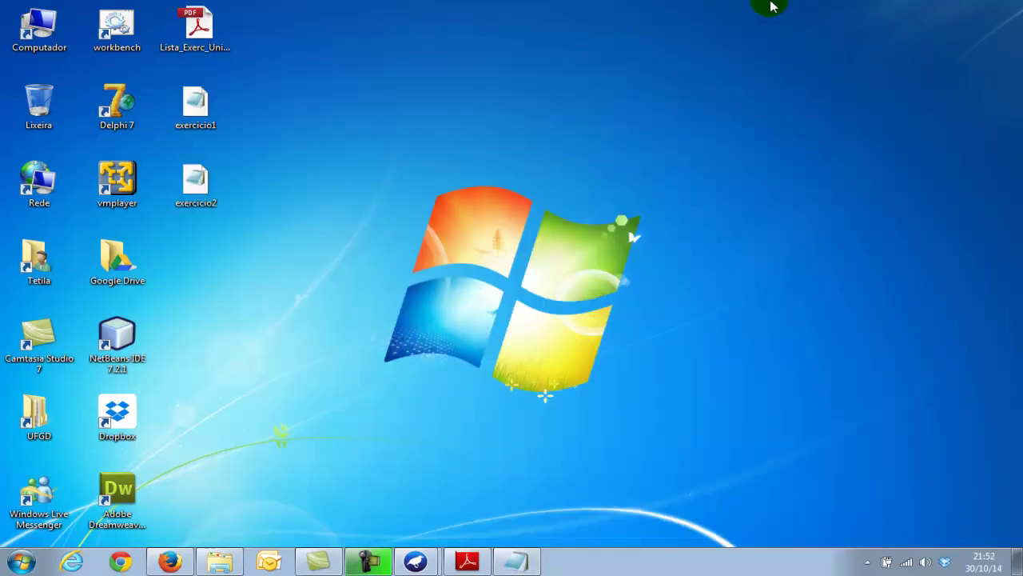
# Return to Weka Explorer and open the settings of the Apriori associator for discovering association rules.
pyautogui.moveTo(416, 563)
pyautogui.click(414, 528)
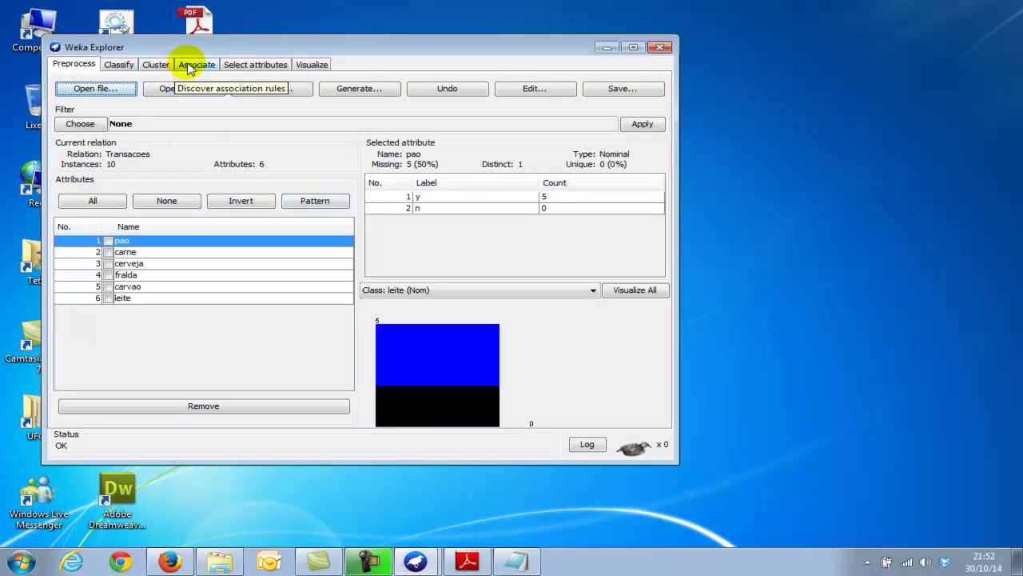
pyautogui.click(190, 67)
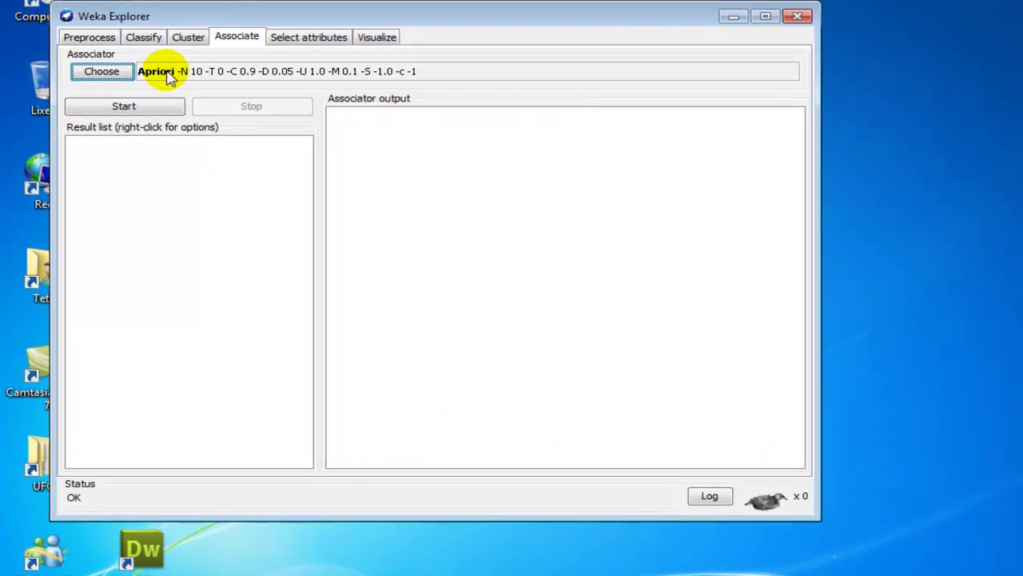
pyautogui.click(149, 80)
pyautogui.moveTo(165, 87); pyautogui.dragTo(263, 97)
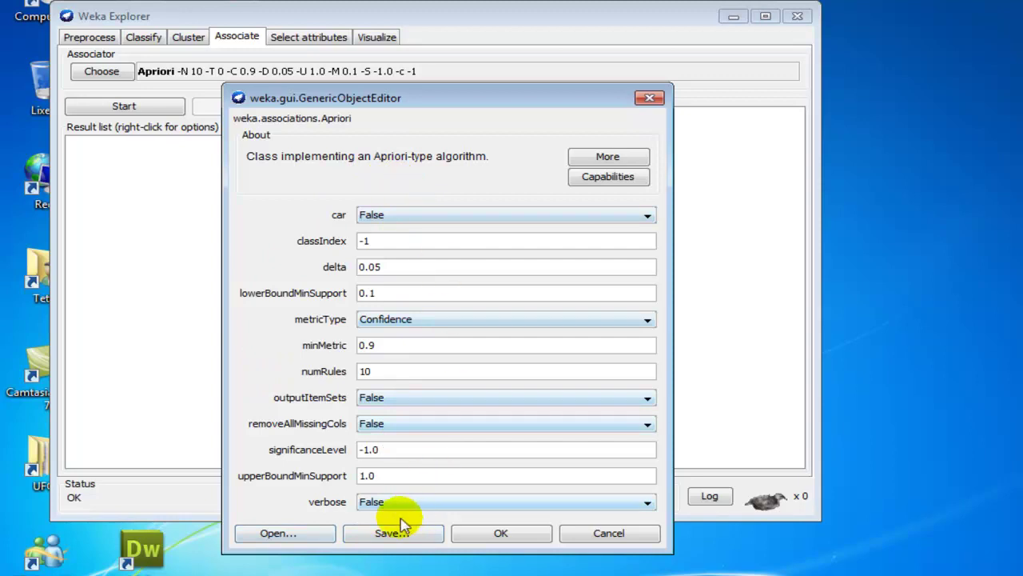
# Keep Apriori's metricType at Confidence, set lowerBoundMinSupport to 0.2 and minMetric to 0.6, and accept the settings.
pyautogui.click(426, 321)
pyautogui.click(426, 326)
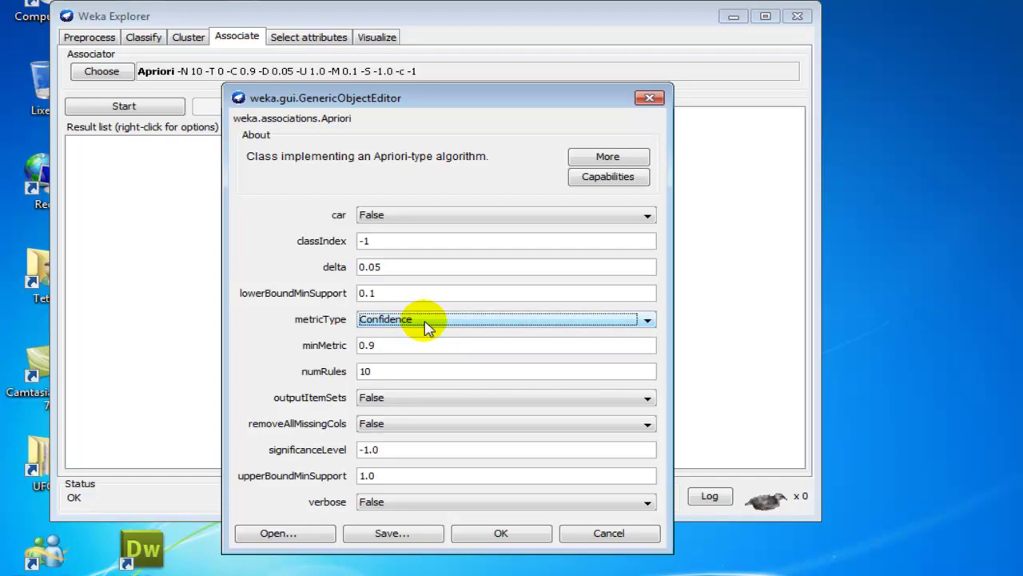
pyautogui.click(419, 293)
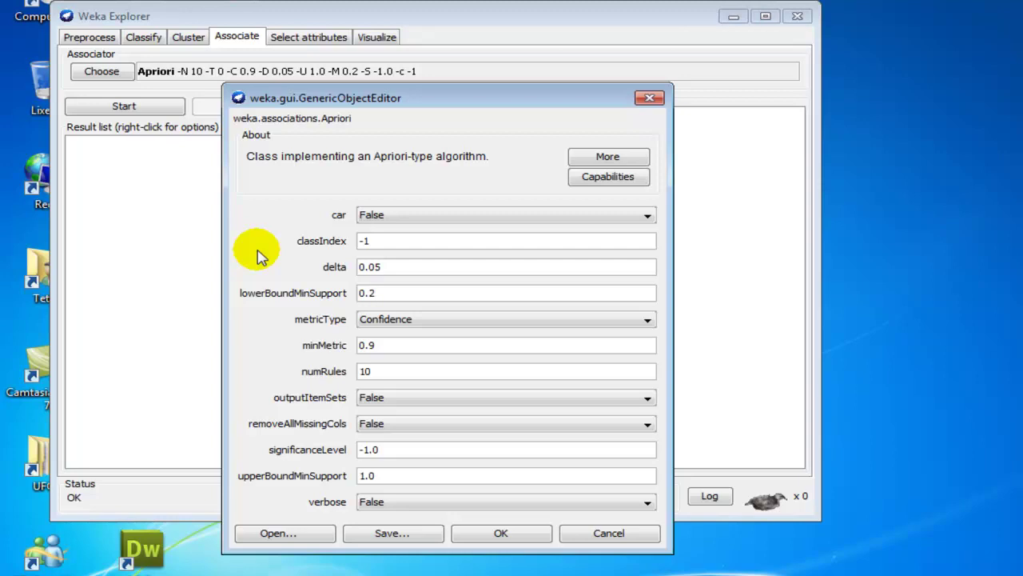
pyautogui.click(431, 347)
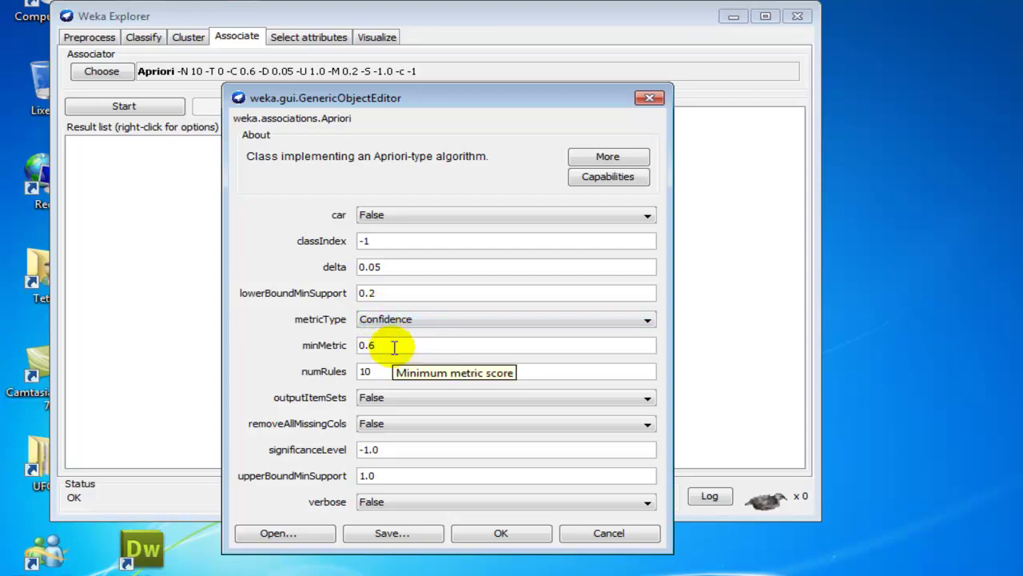
pyautogui.click(493, 532)
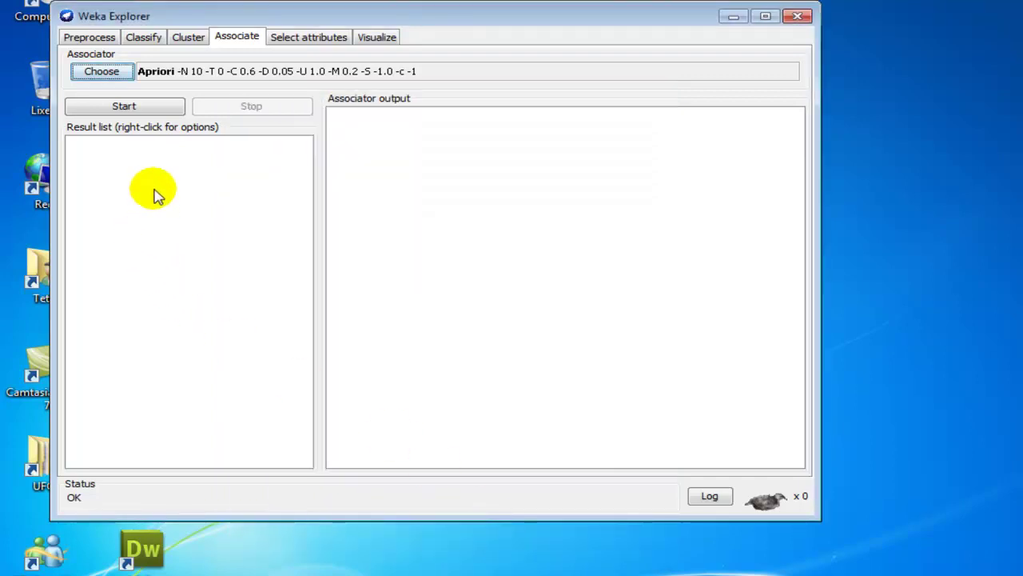
# Run Apriori on the loaded transactions and compare the best rules with the exercise 2 table in the PDF.
pyautogui.click(130, 106)
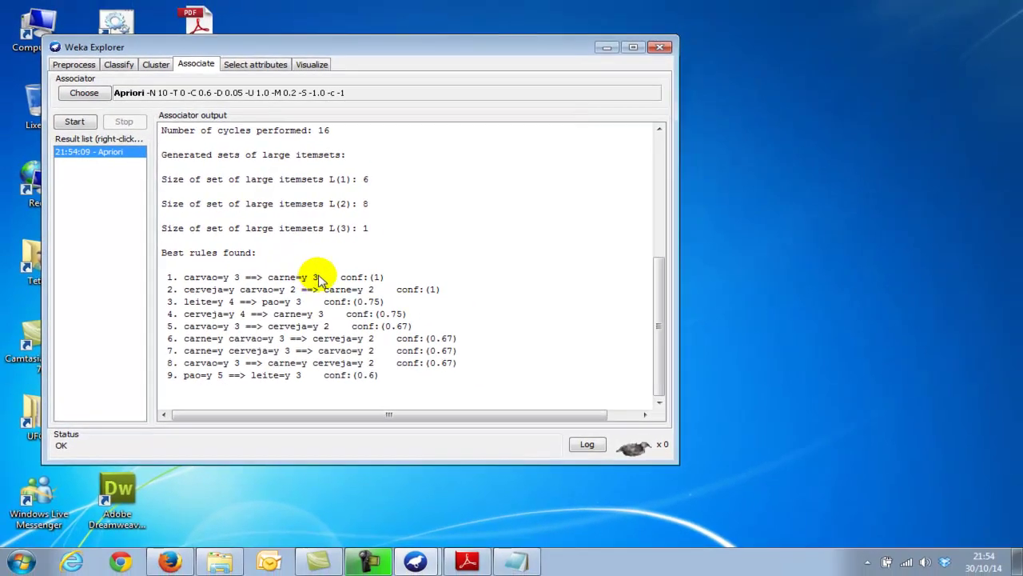
pyautogui.click(467, 562)
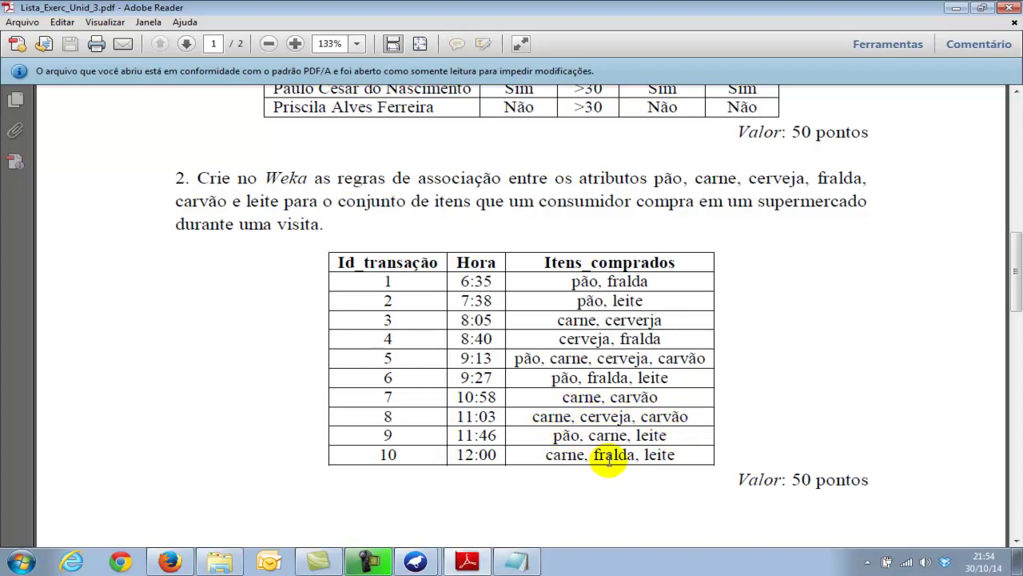
pyautogui.click(417, 563)
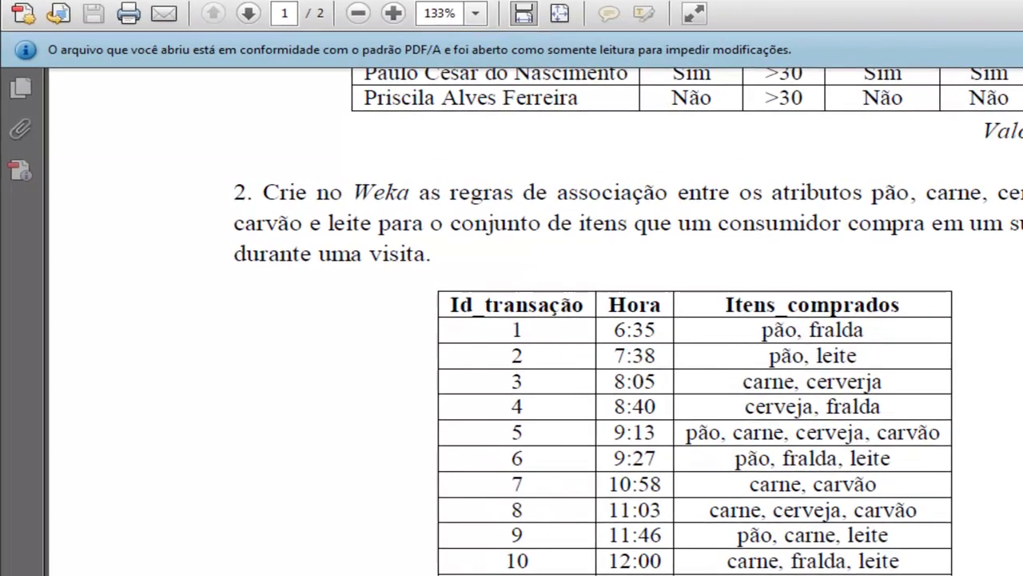
pyautogui.click(405, 532)
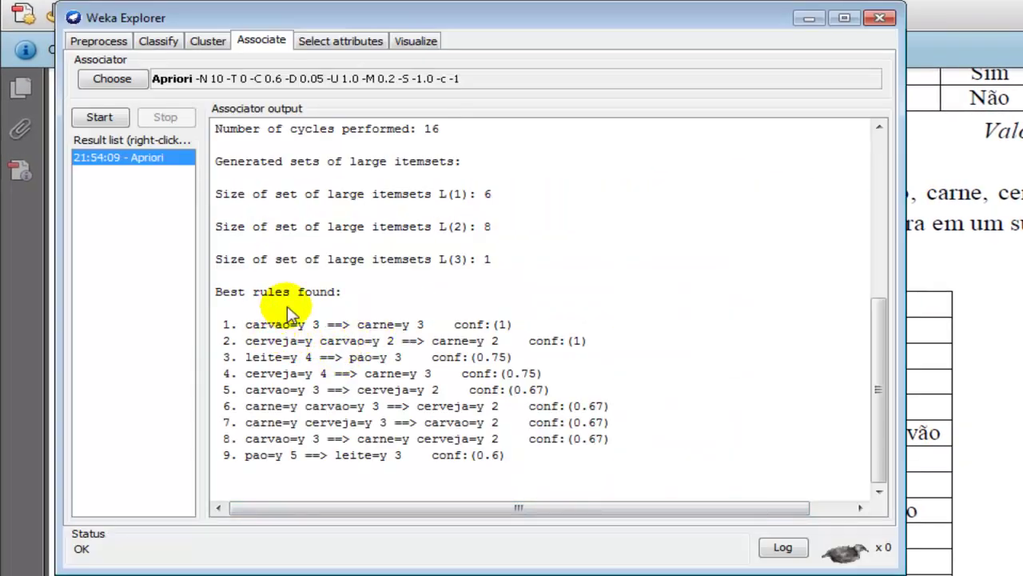